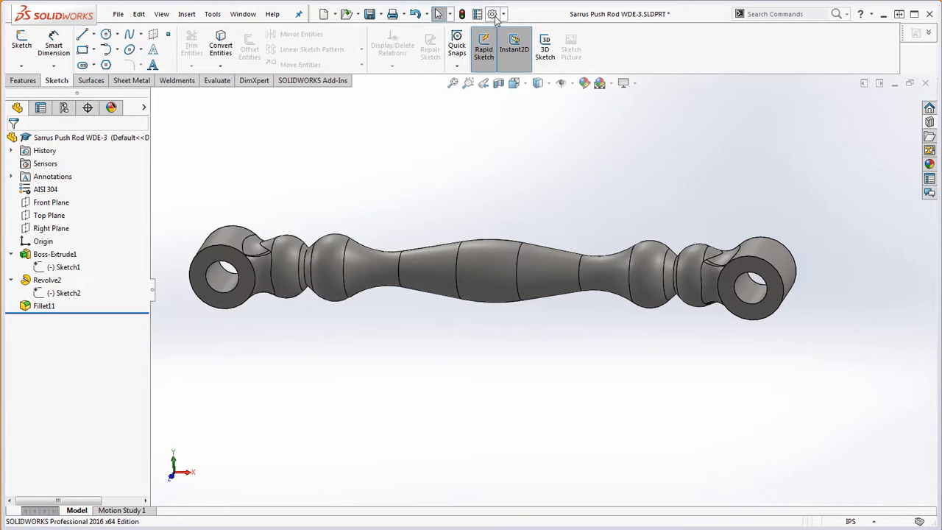
Step: Set the document's basic length unit to three decimal places (.123) in the unit properties
left_click(493, 15)
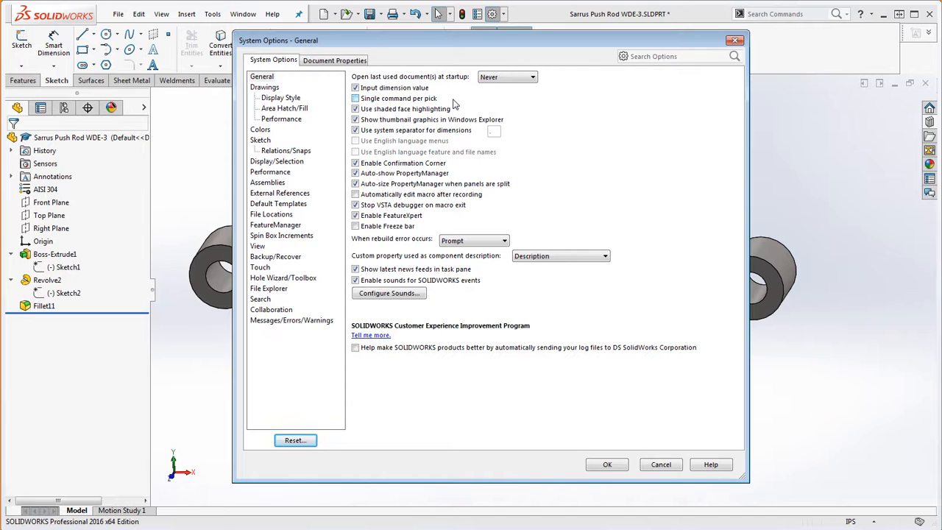
left_click(344, 62)
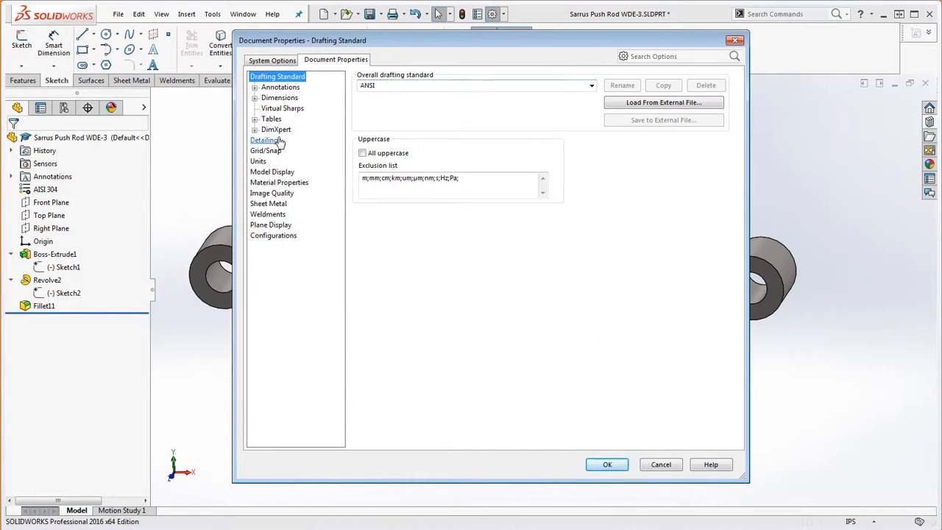
left_click(258, 162)
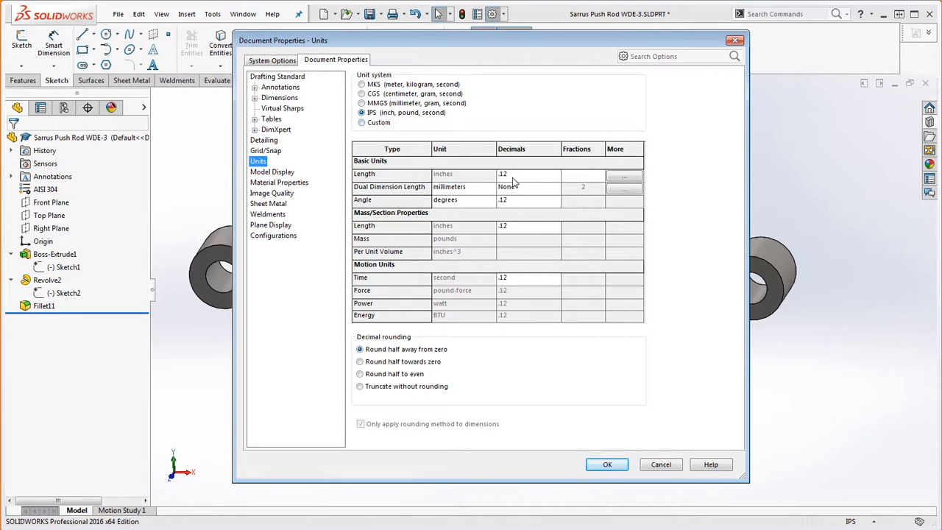
left_click(552, 180)
left_click(556, 177)
left_click(510, 194)
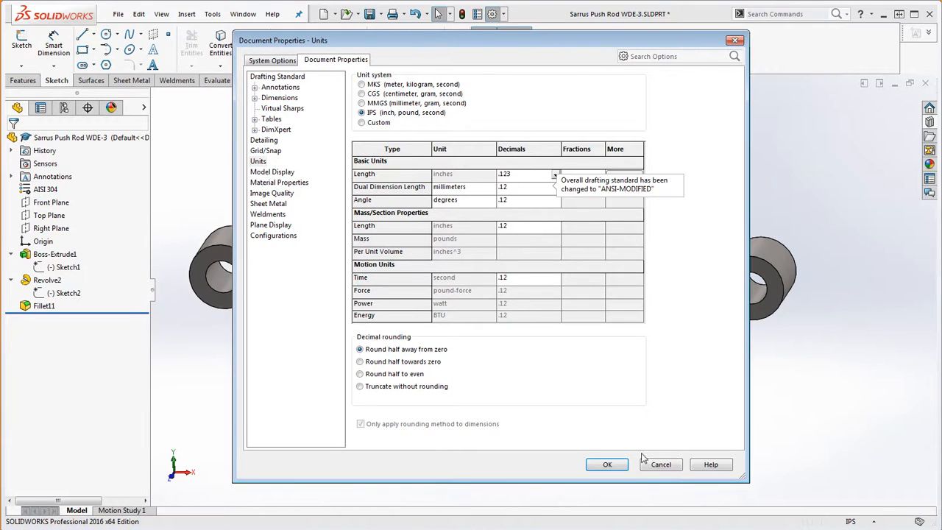
left_click(622, 467)
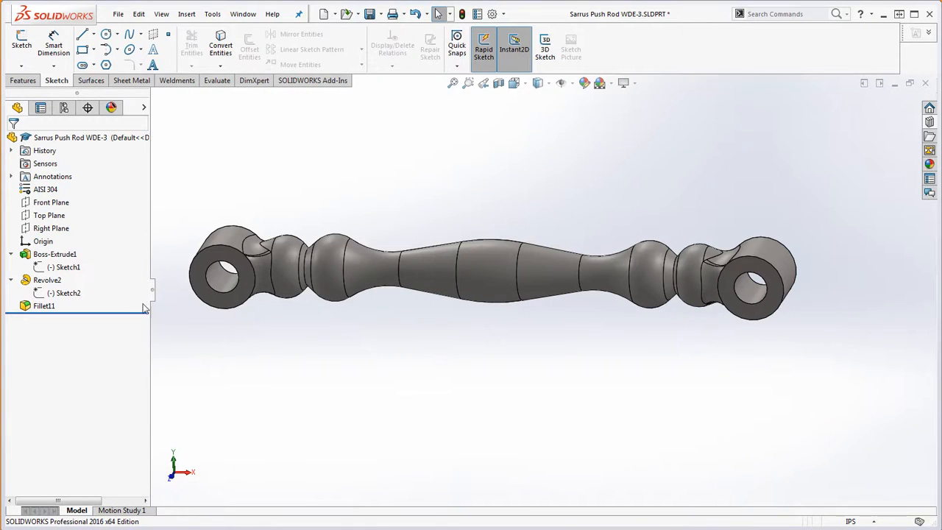
Step: Open Sketch1 under Boss-Extrude1 for editing
right_click(66, 267)
left_click(80, 233)
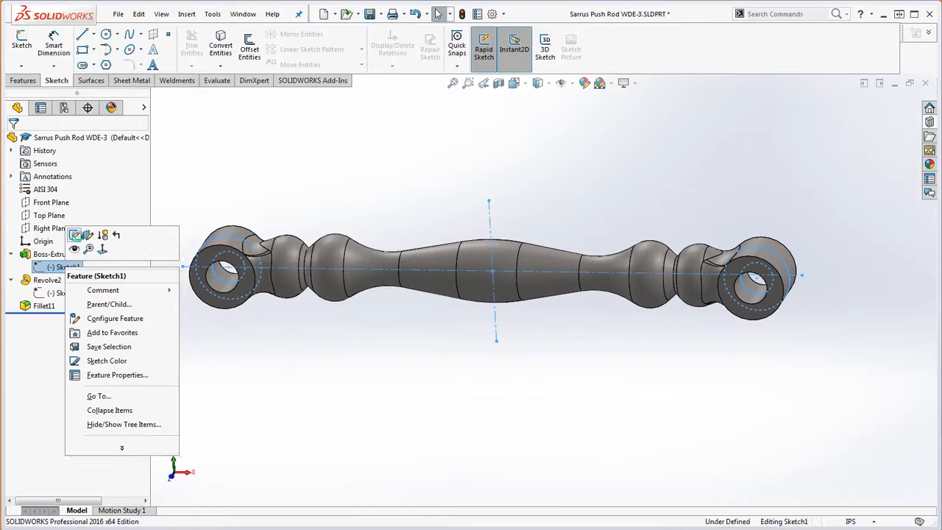
scroll(569, 321, "down", 1)
scroll(546, 313, "up", 2)
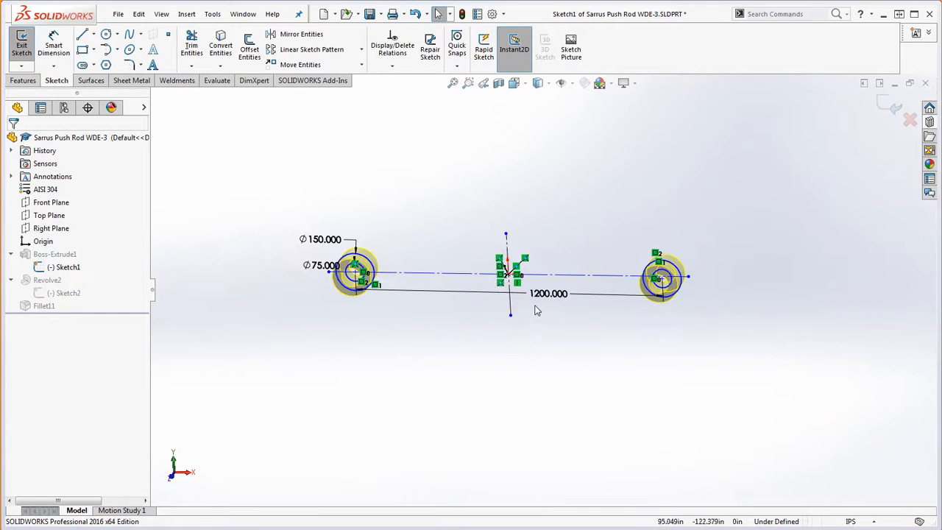
scroll(541, 306, "down", 1)
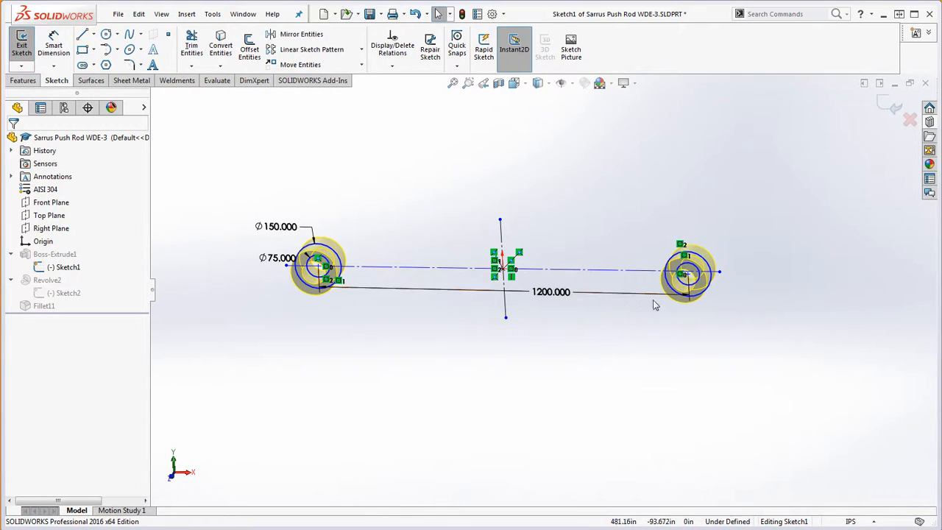
Step: Drag the center of the ring at the rod's +X end downward to test how freely the sketch moves
middle_click_drag(654, 303, 668, 306)
scroll(692, 274, "down", 10)
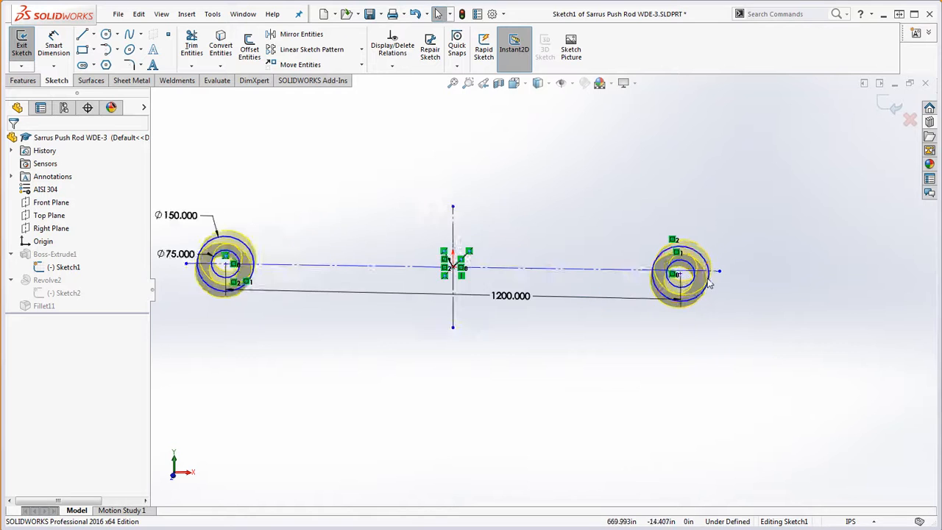
middle_click_drag(600, 264, 603, 237)
mouse_move(581, 235)
left_mouse_down()
mouse_move(601, 202)
mouse_move(587, 248)
mouse_move(591, 204)
mouse_move(601, 282)
left_mouse_up()
left_click(842, 322)
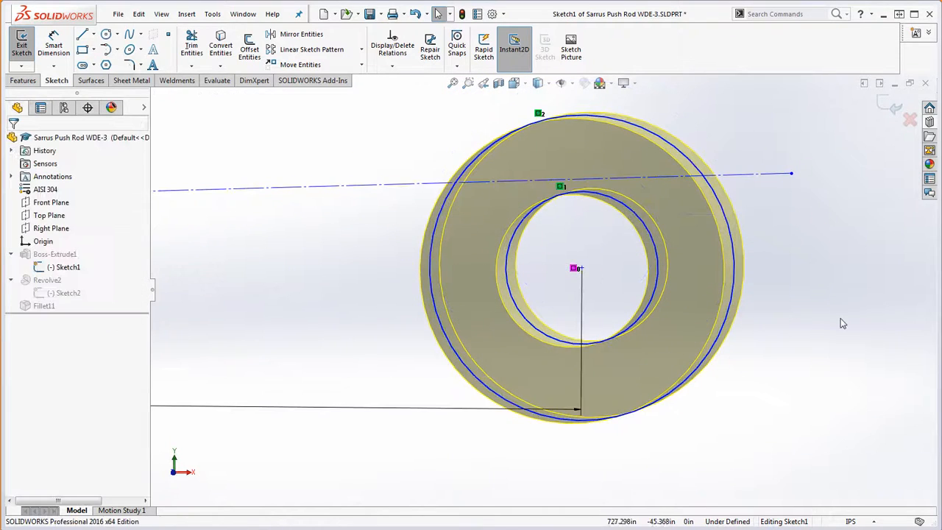
Step: Add a Horizontal relation to the long centerline joining the two rings and rebuild the part to leave the sketch
scroll(809, 323, "up", 10)
scroll(279, 293, "down", 3)
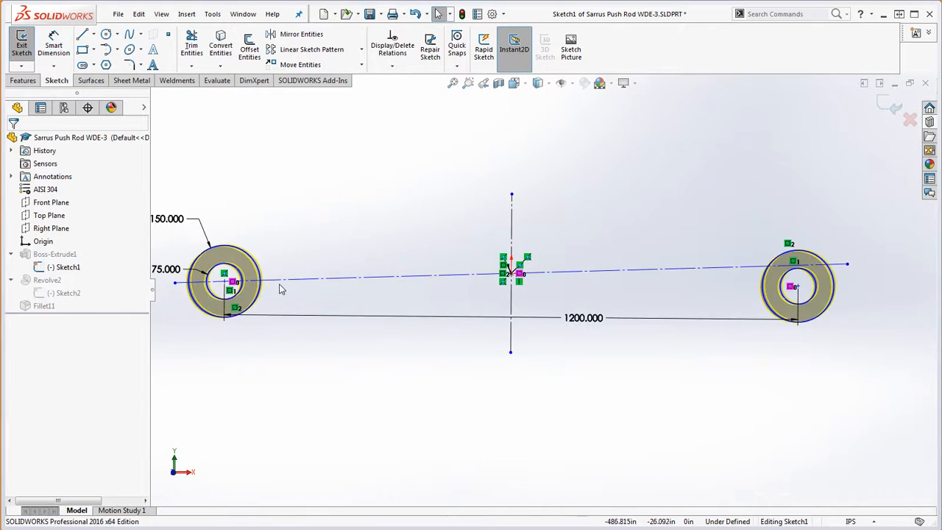
left_click(341, 280)
left_click(391, 225)
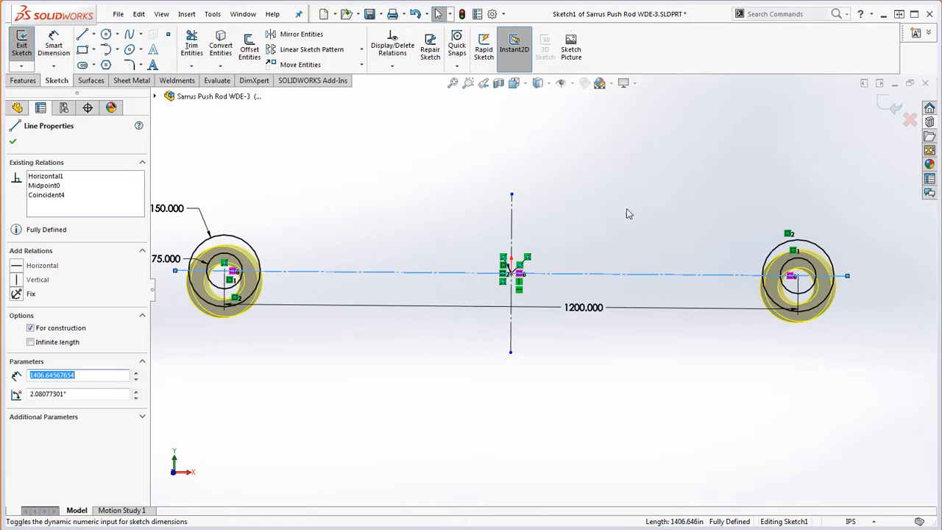
left_click(642, 214)
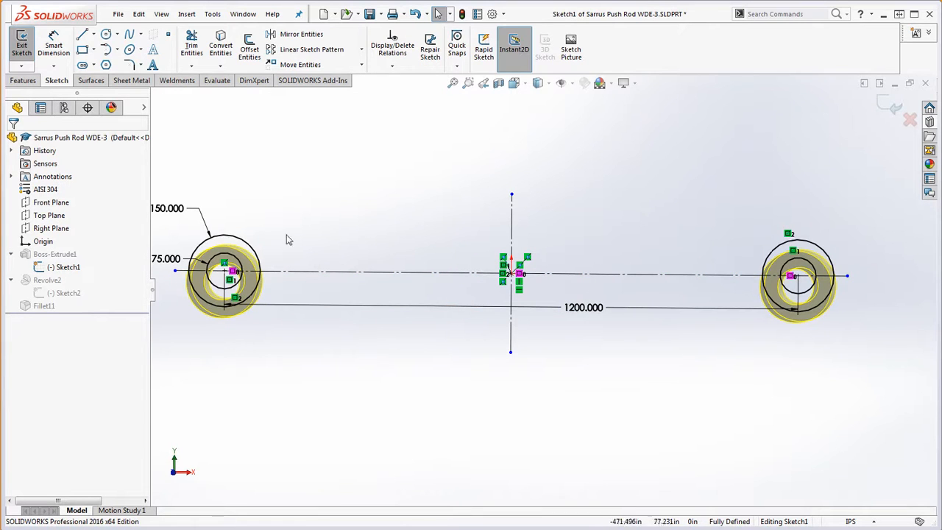
mouse_move(626, 341)
middle_mouse_down()
mouse_move(642, 343)
mouse_move(640, 335)
middle_mouse_up()
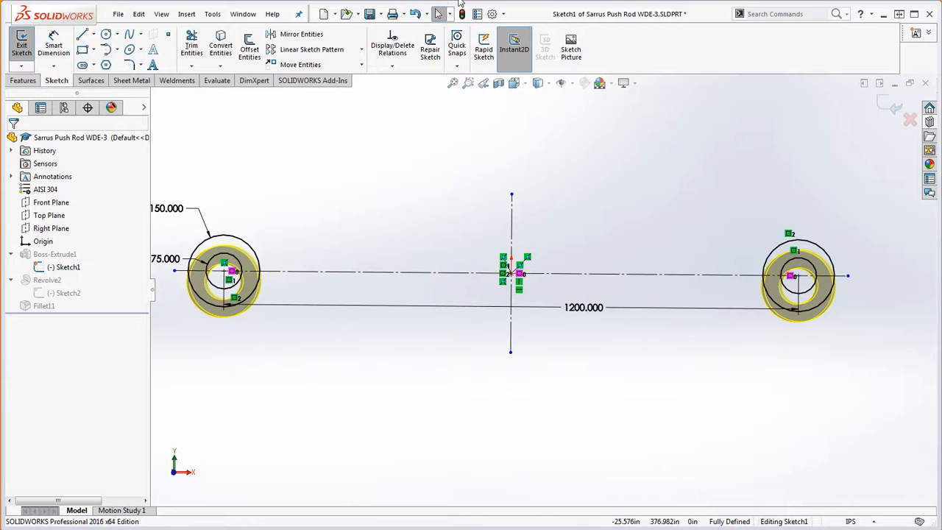
left_click(462, 13)
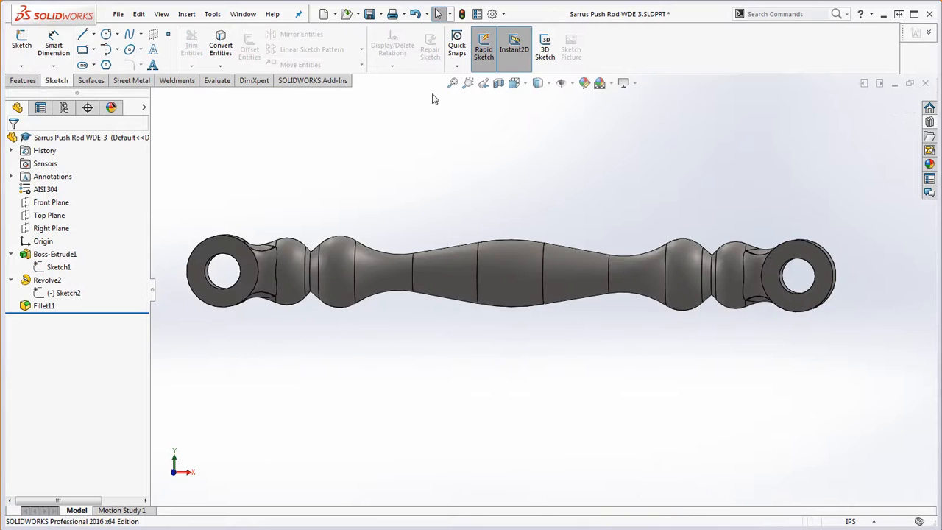
Step: Open Sketch2 of the revolve to review its profile dimensions and relations, and rebuild to leave it
right_click(63, 293)
left_click(54, 263)
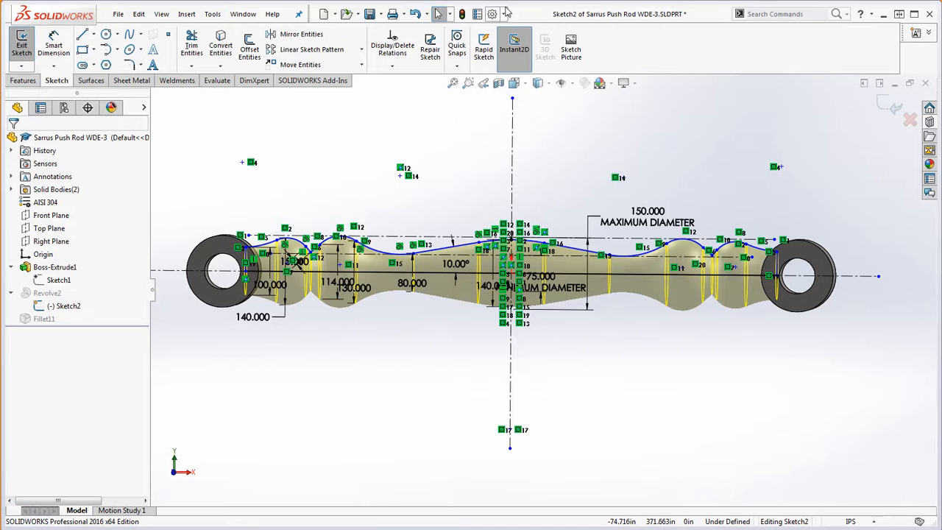
left_click(463, 14)
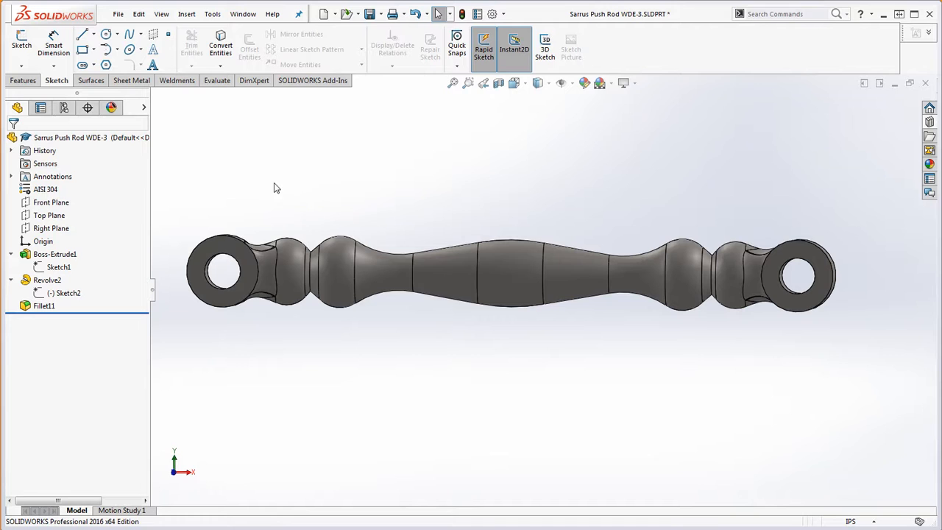
Step: Reopen Sketch1 of the boss extrude and try to set the distance between the two ring centers to 5.5 in
right_click(48, 267)
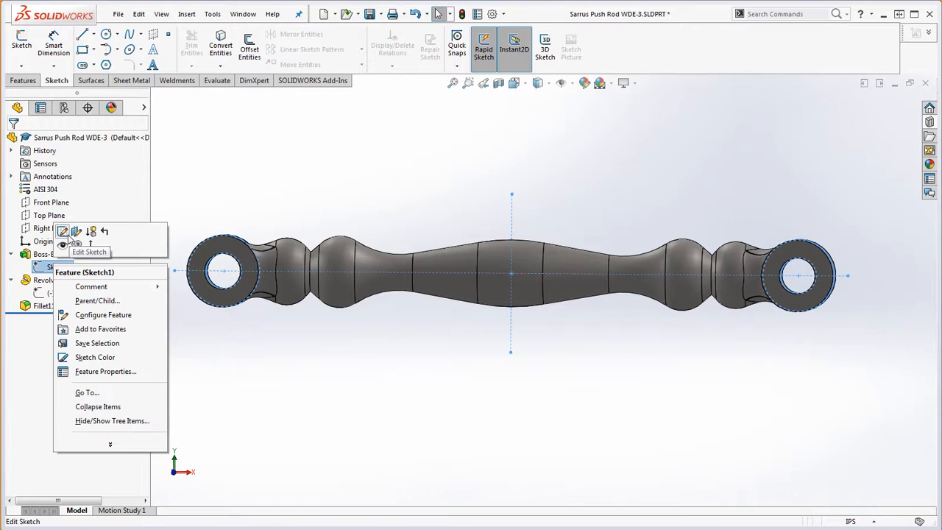
left_click(70, 235)
double_click(578, 309)
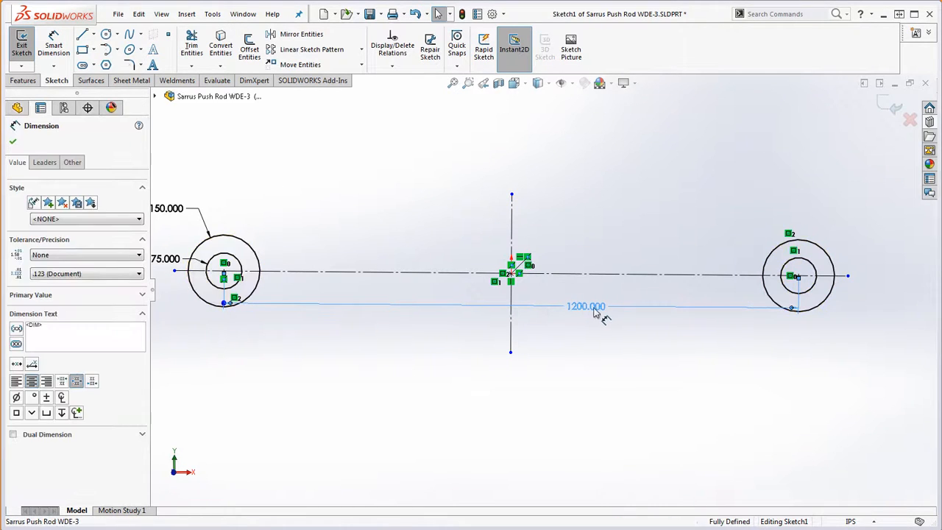
type("5.5")
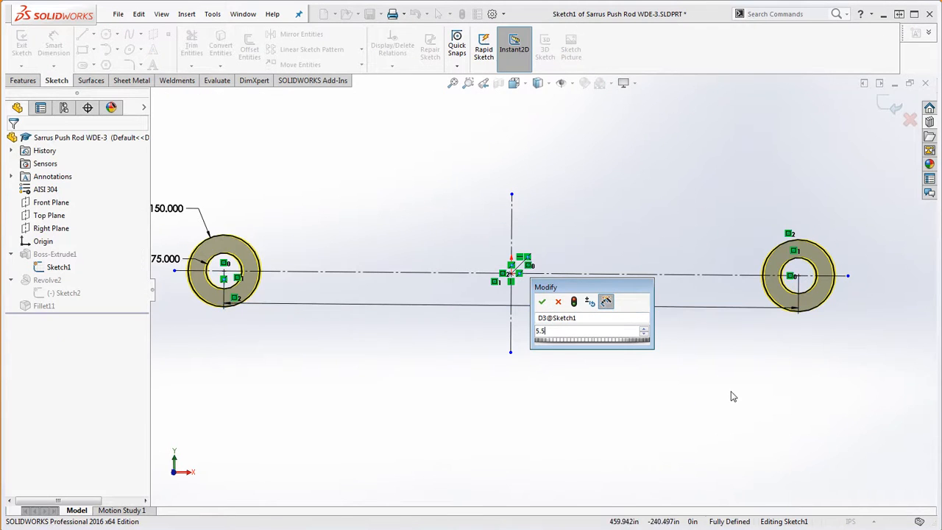
scroll(456, 299, "up", 3)
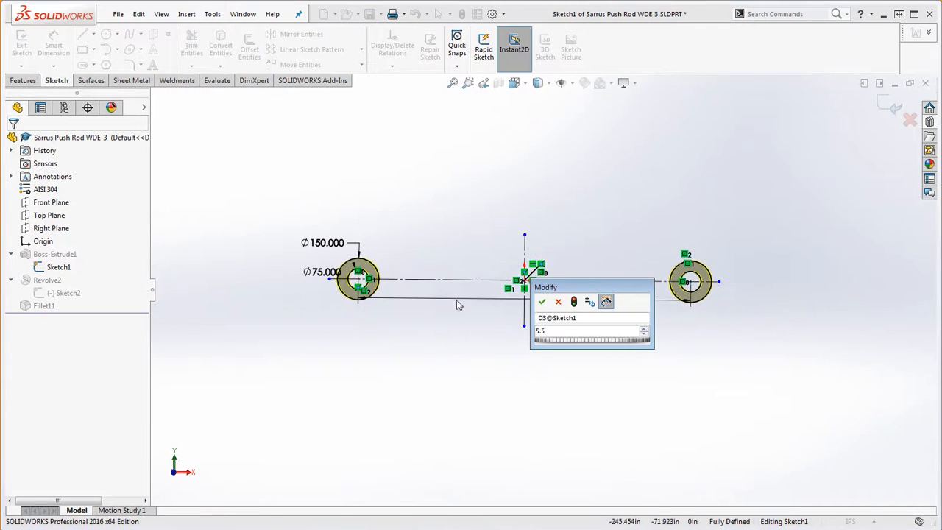
key("Return")
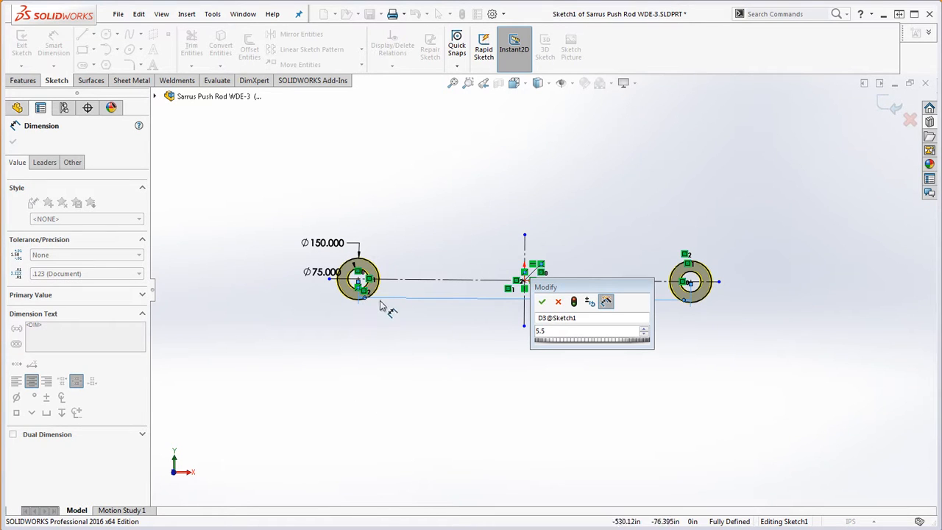
Step: Set the distance between the two ring centers to 0.25 in
left_click(324, 273)
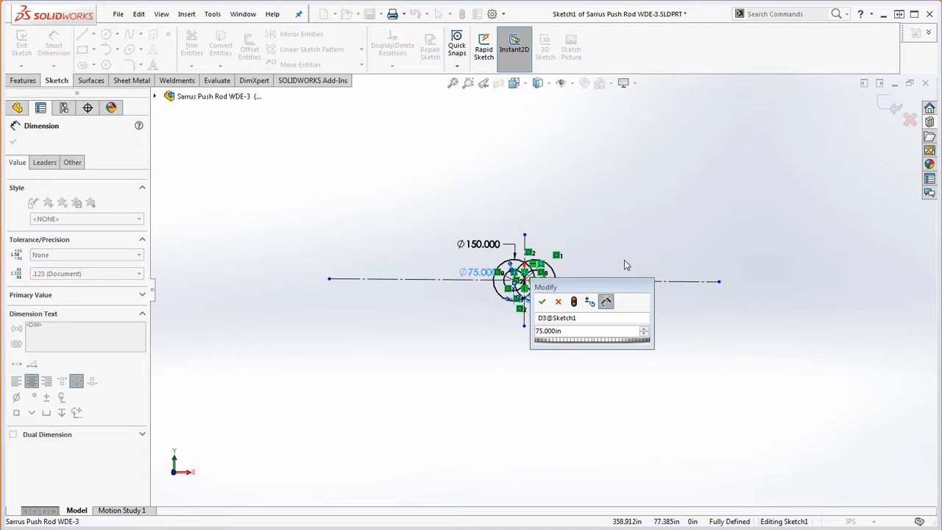
scroll(526, 271, "down", 10)
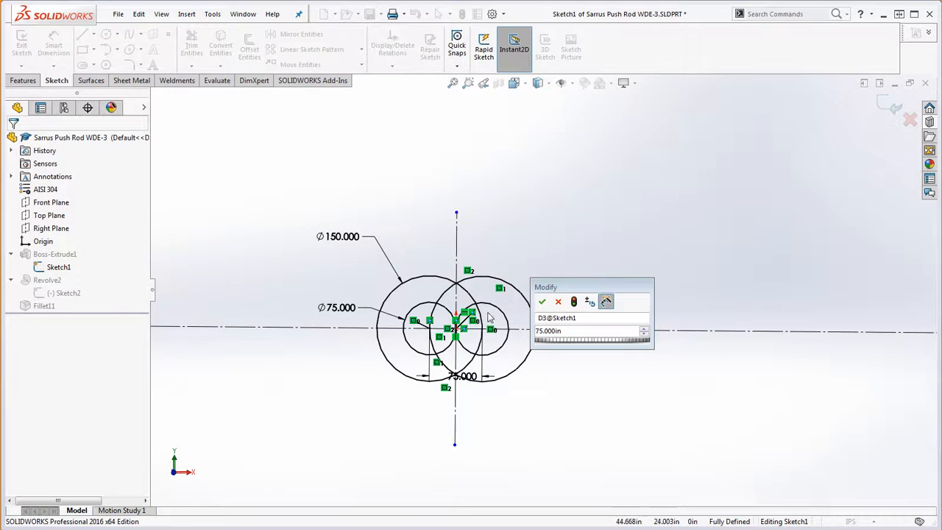
left_click(198, 309)
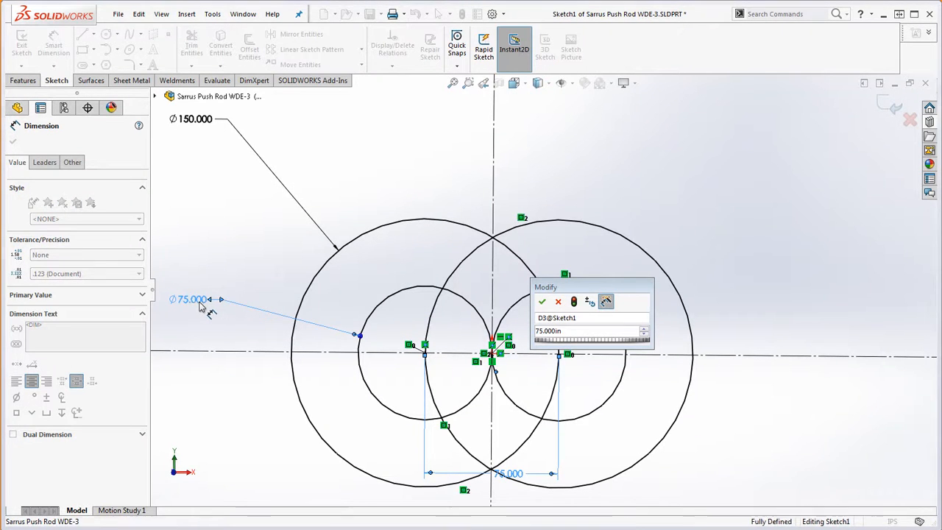
left_click_drag(582, 330, 540, 340)
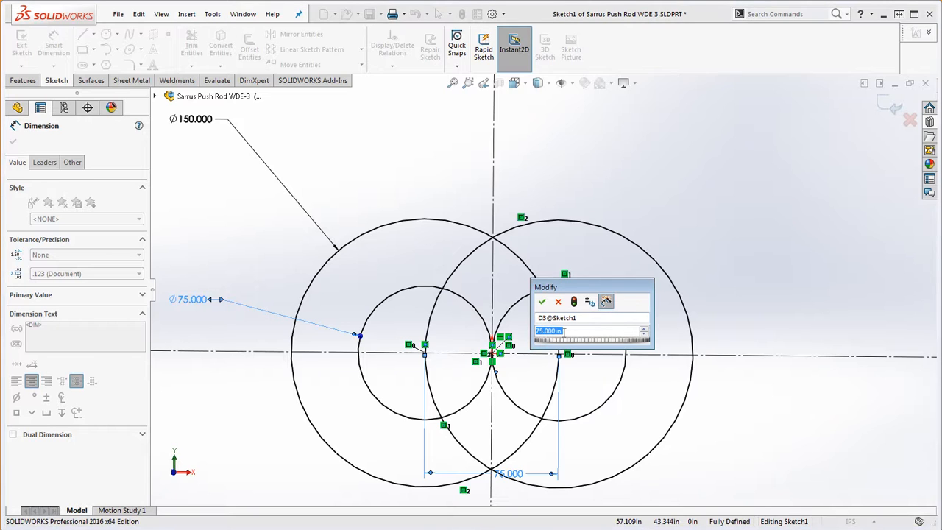
type("0")
key("Return")
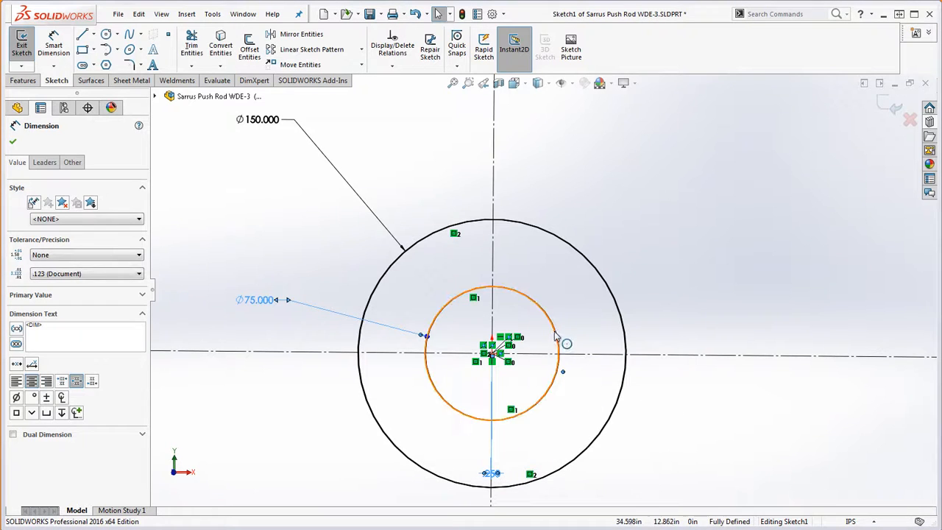
Step: Set the ring's outer circle diameter to 0.5 in and its inner circle diameter to 0.25 in
scroll(558, 337, "up", 3)
double_click(387, 193)
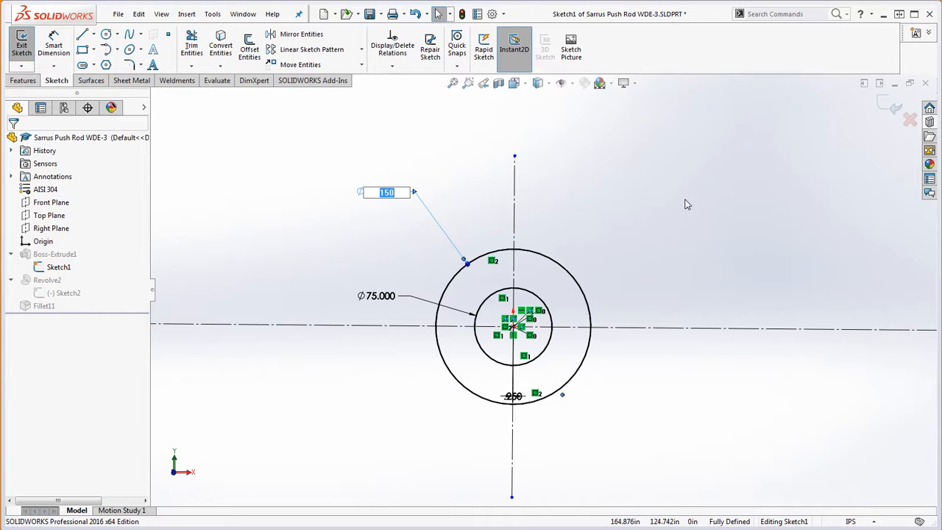
type(".5")
key("Return")
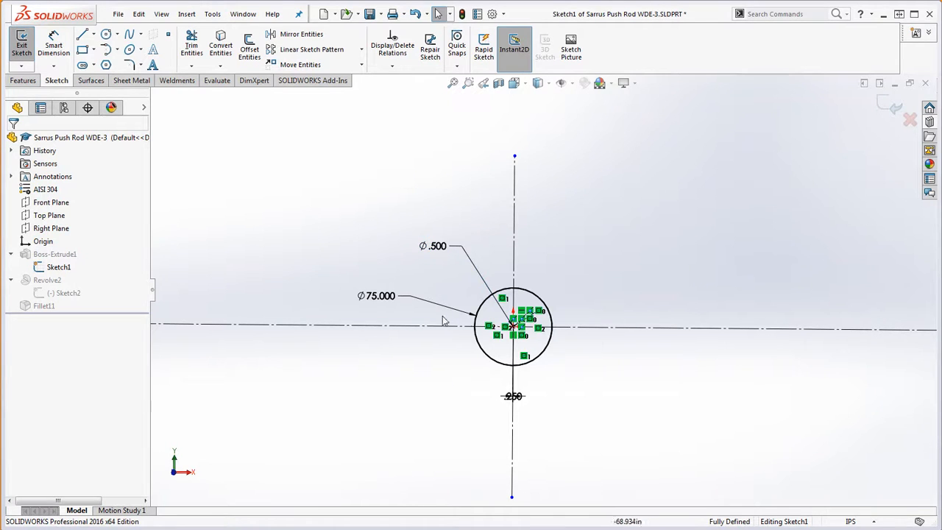
double_click(379, 297)
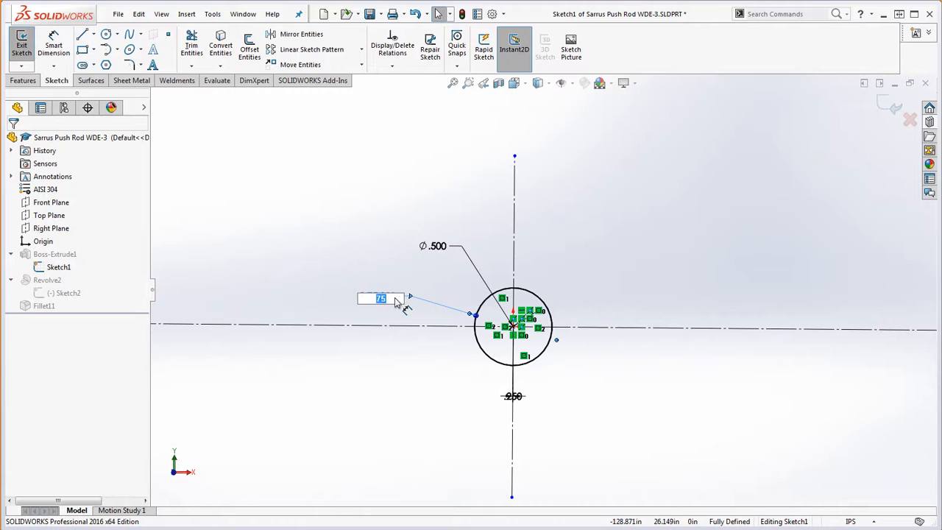
type(".25")
key("Return")
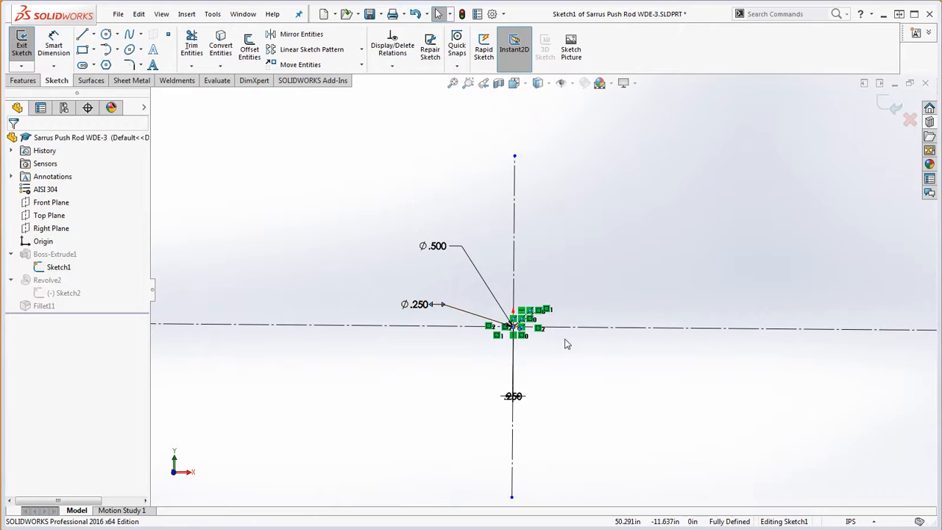
Step: Set the distance between the two ring centers to 5.5 in
scroll(515, 328, "down", 6)
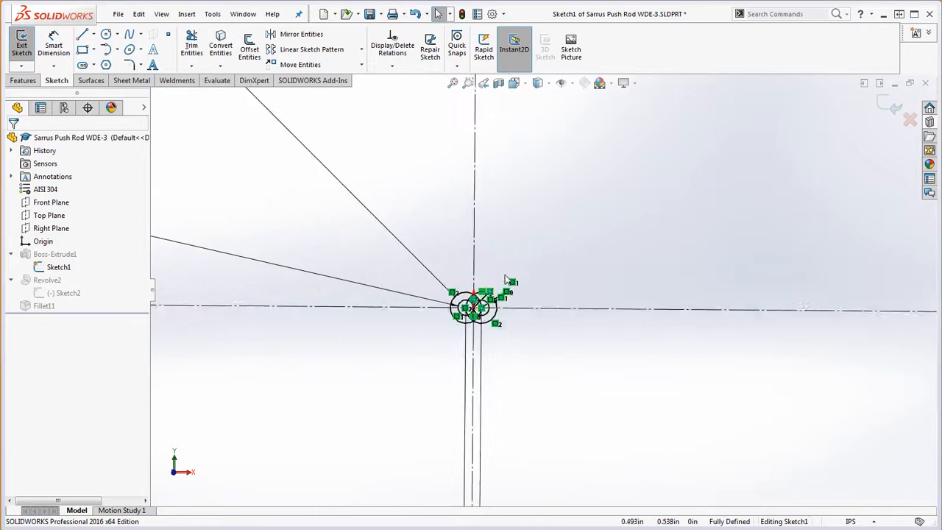
scroll(487, 326, "down", 3)
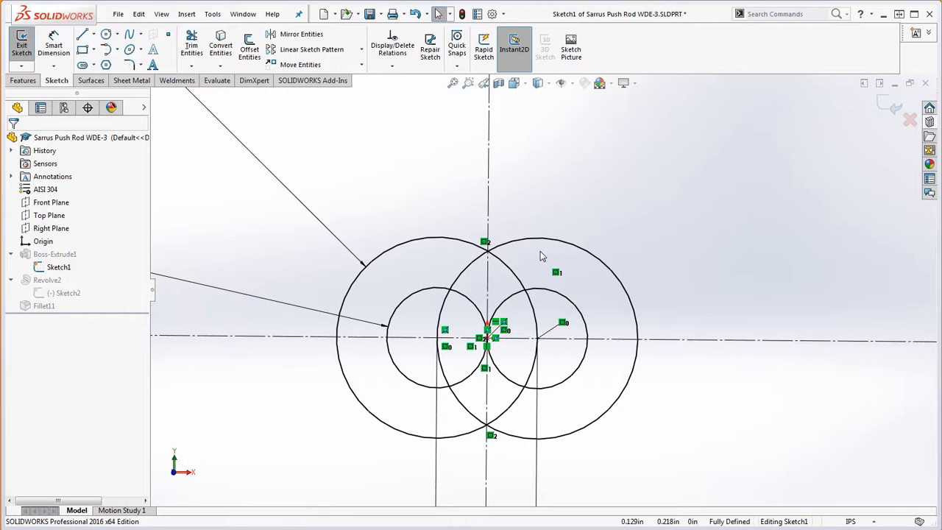
scroll(540, 251, "up", 5)
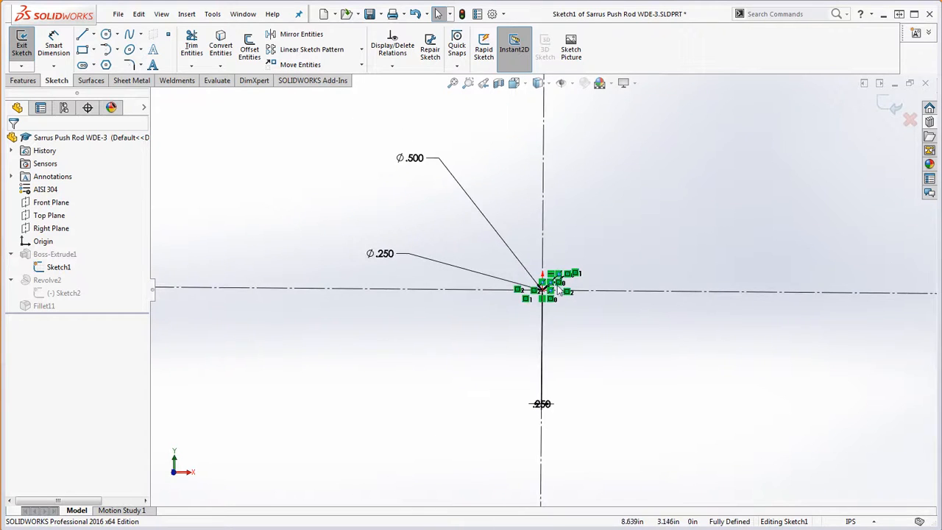
scroll(553, 413, "down", 5)
left_click(497, 324)
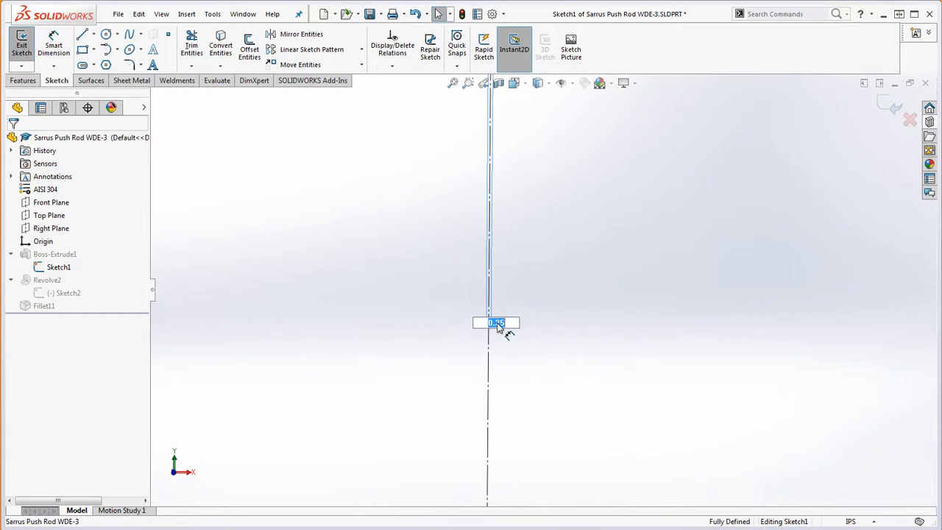
type("5.5")
key("Return")
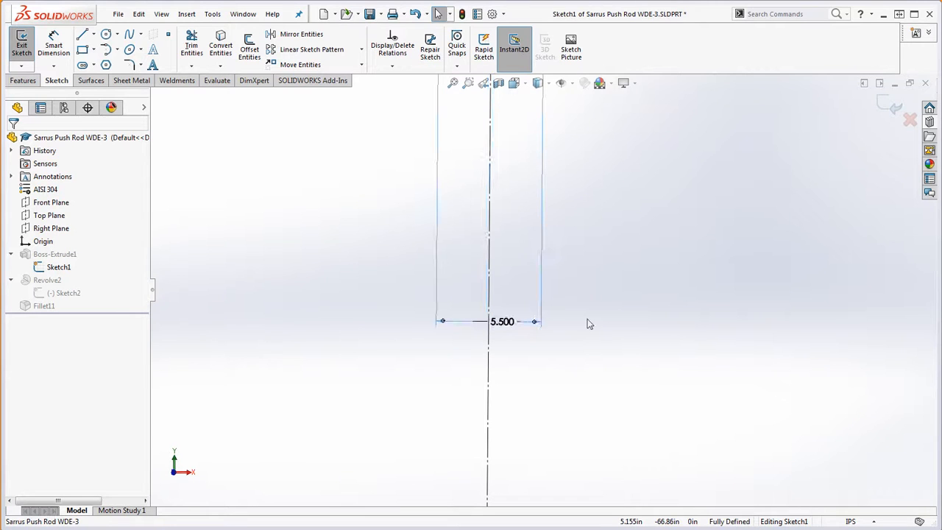
Step: Move the 5.5 in spacing dimension and the two diameter dimensions close to the rings
scroll(580, 276, "up", 6)
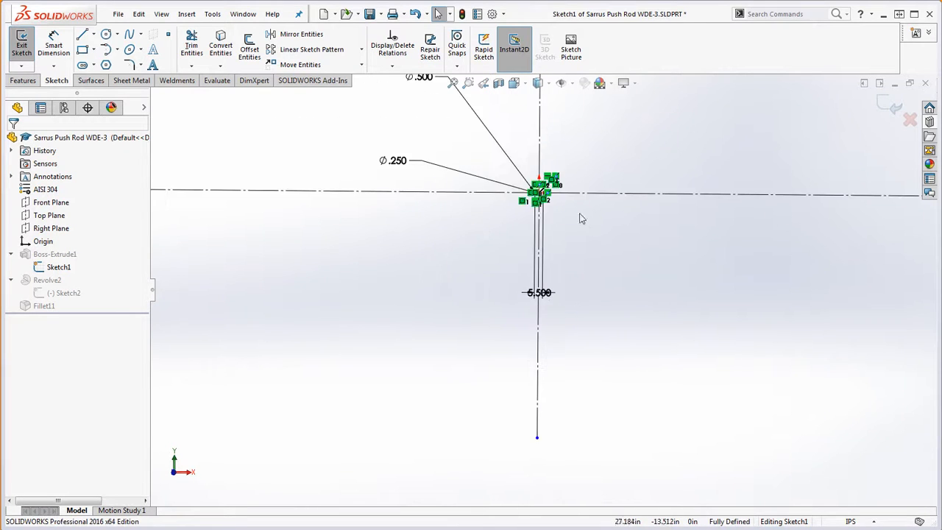
scroll(582, 188, "down", 5)
scroll(435, 254, "down", 4)
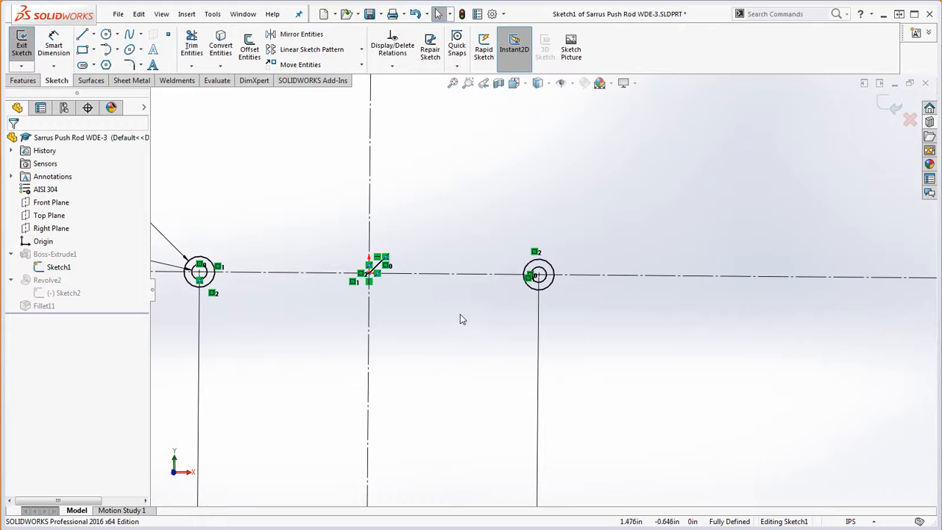
scroll(519, 287, "up", 5)
left_click_drag(549, 490, 568, 320)
left_click_drag(261, 228, 477, 278)
scroll(536, 317, "up", 4)
mouse_move(439, 186)
left_mouse_down()
mouse_move(501, 234)
mouse_move(517, 273)
left_mouse_up()
scroll(595, 287, "up", 2)
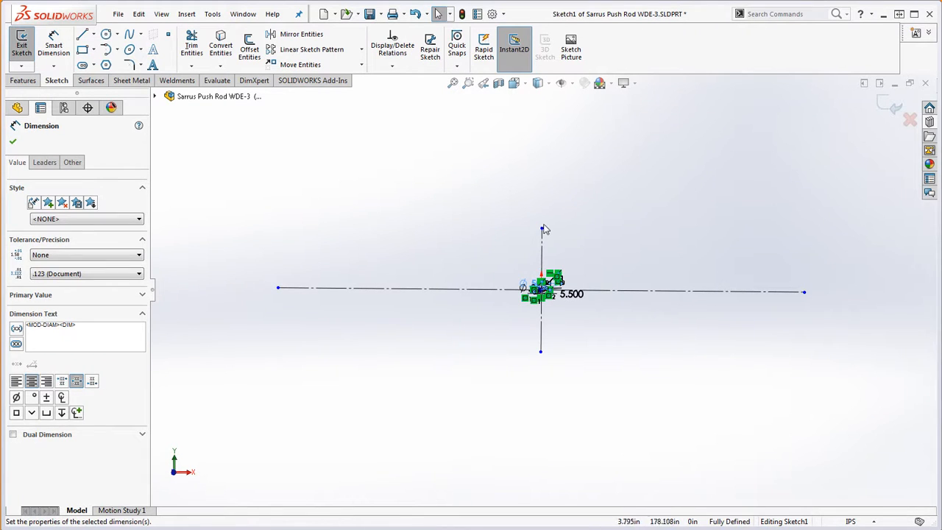
Step: Shorten the centerlines to about 53.9 in vertically and 101.2 in horizontally from the origin, and rebuild to leave the sketch
left_click_drag(543, 229, 542, 271)
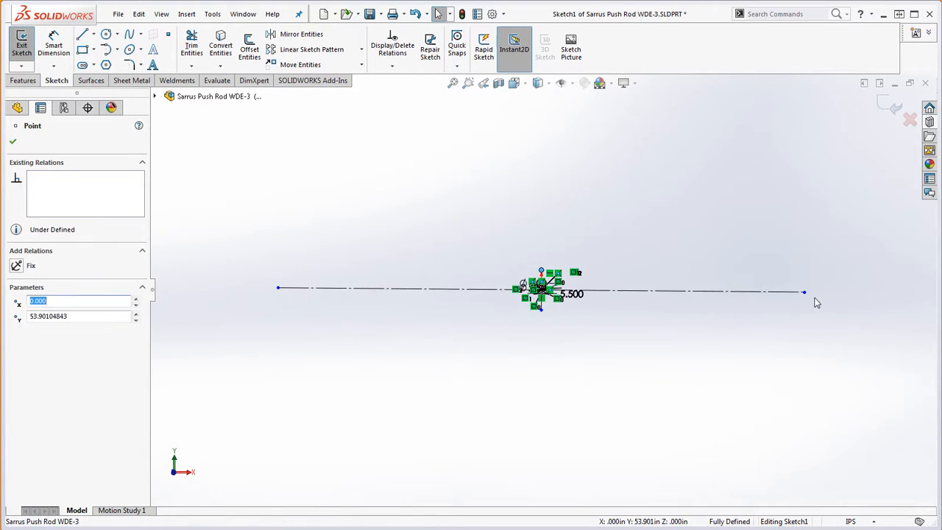
left_click_drag(807, 293, 579, 293)
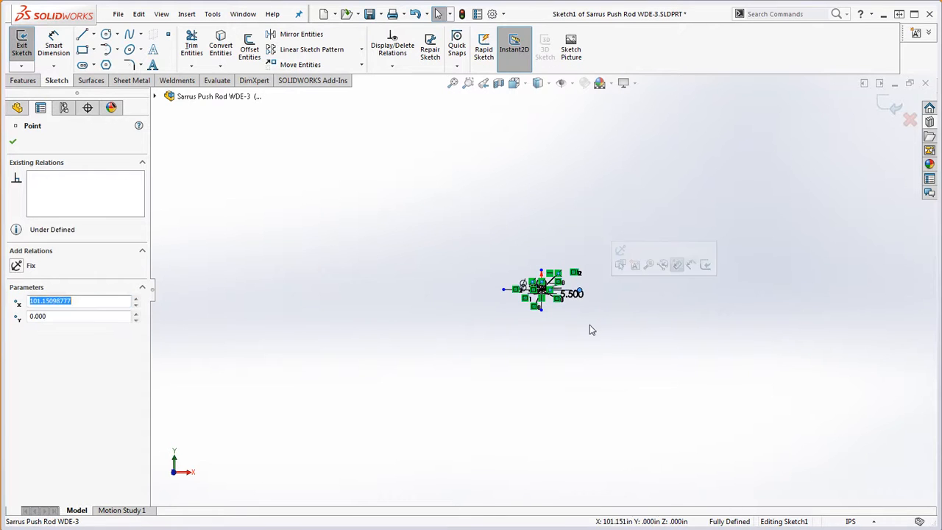
left_click(590, 326)
scroll(572, 303, "down", 3)
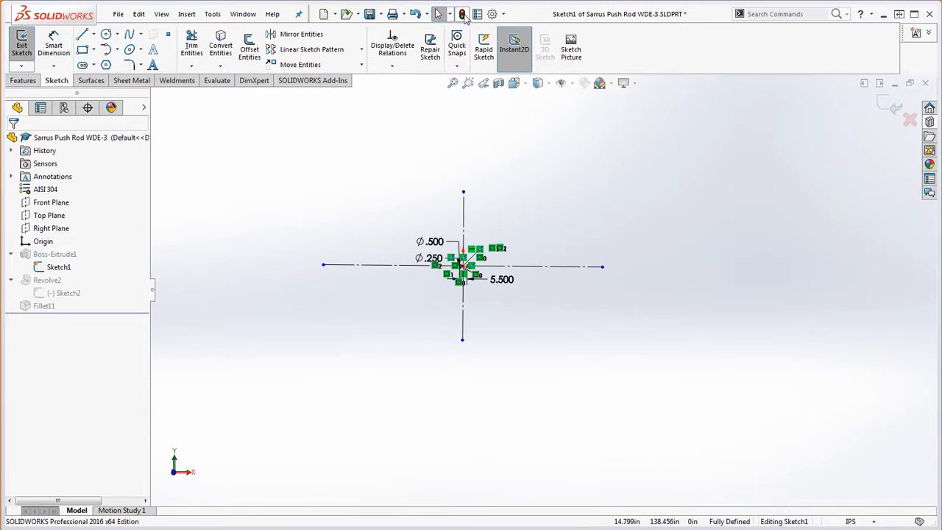
left_click(461, 13)
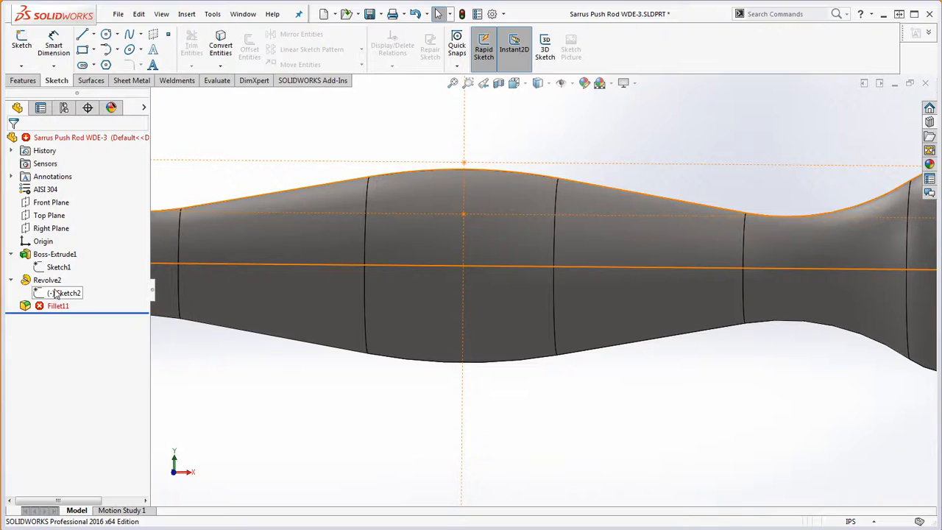
Step: Open Sketch2 of the revolve and compare the scale of its profile with the small extruded end rings
right_click(55, 294)
left_click(65, 267)
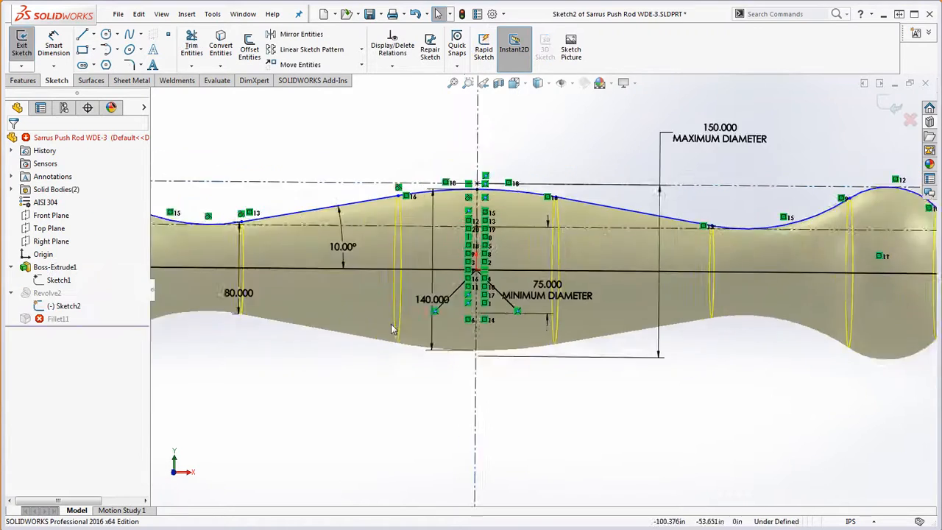
scroll(394, 330, "up", 7)
scroll(501, 320, "down", 8)
scroll(551, 270, "up", 3)
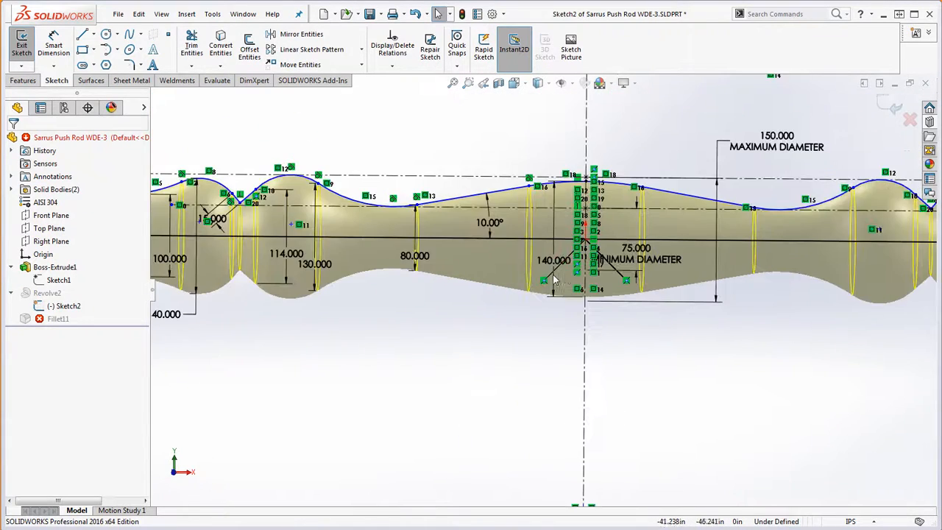
scroll(582, 250, "down", 10)
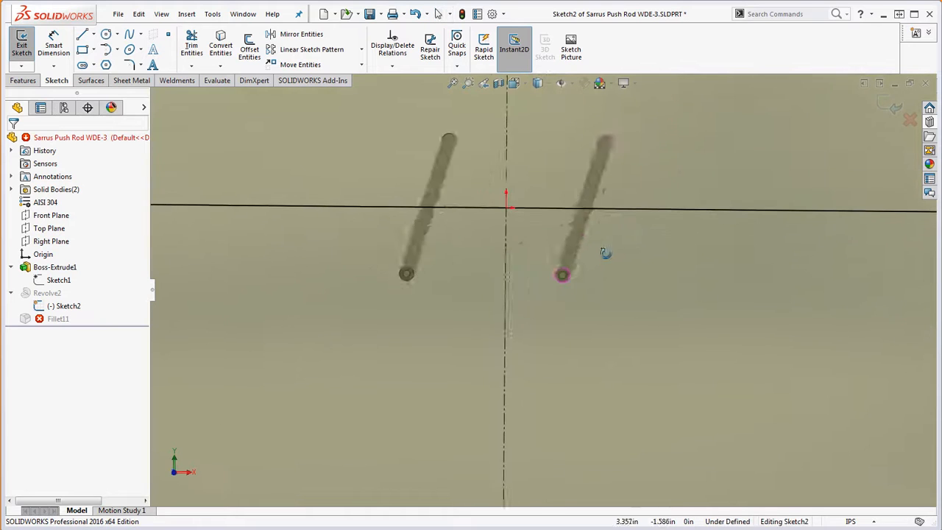
middle_click_drag(605, 253, 604, 254)
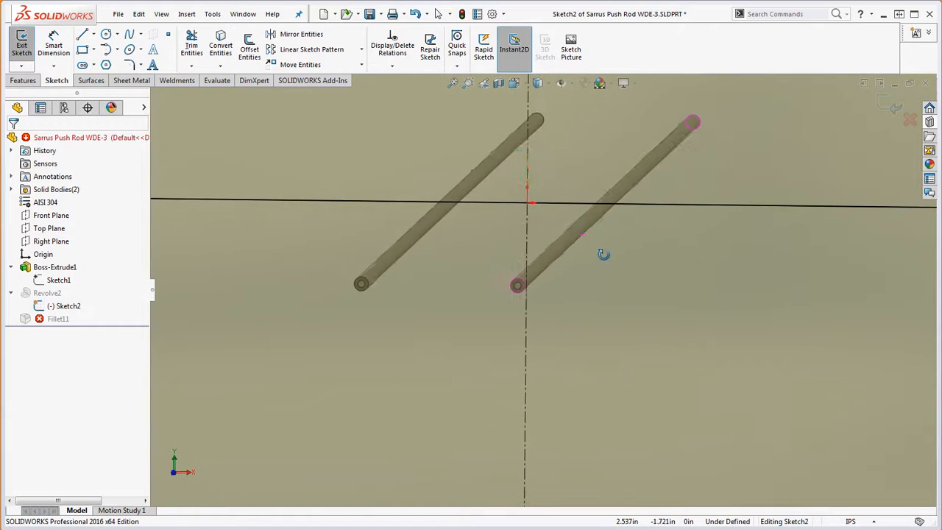
scroll(614, 275, "up", 18)
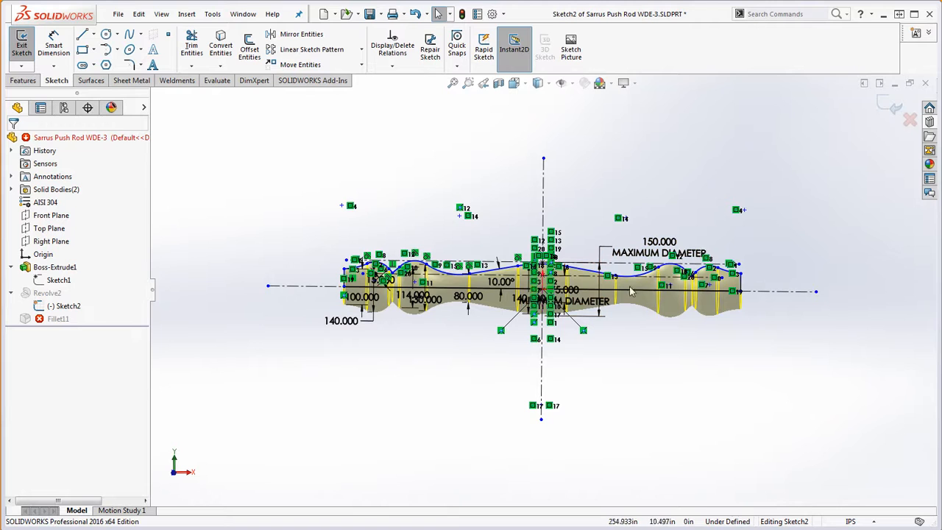
scroll(520, 283, "down", 5)
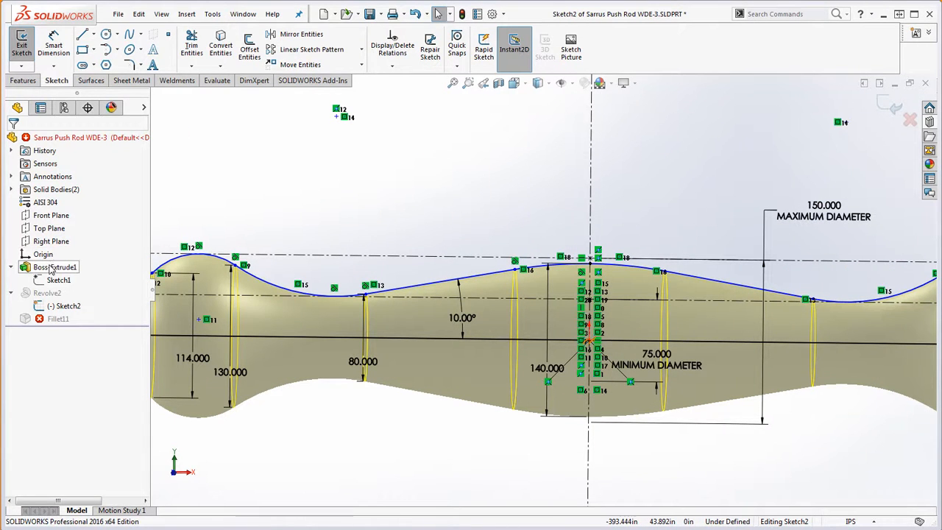
Step: Move the tangent point of the profile's middle arc outward to about 85 in from the vertical centerline
left_click(236, 266)
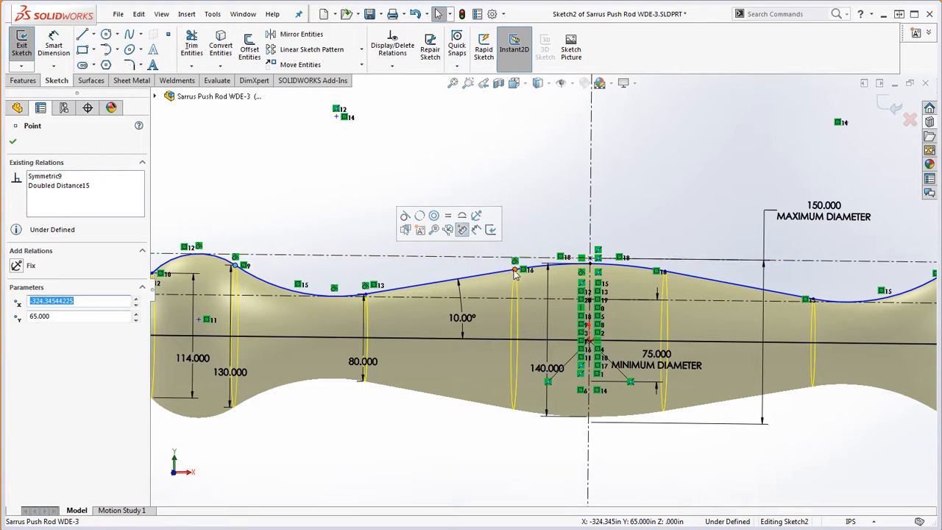
left_click_drag(516, 271, 509, 297)
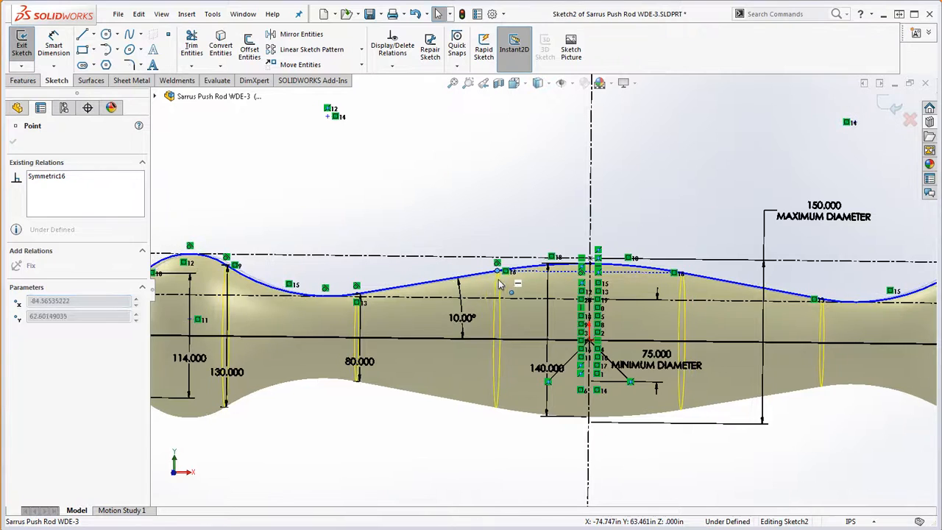
left_click(511, 448)
scroll(519, 440, "up", 3)
scroll(475, 326, "down", 5)
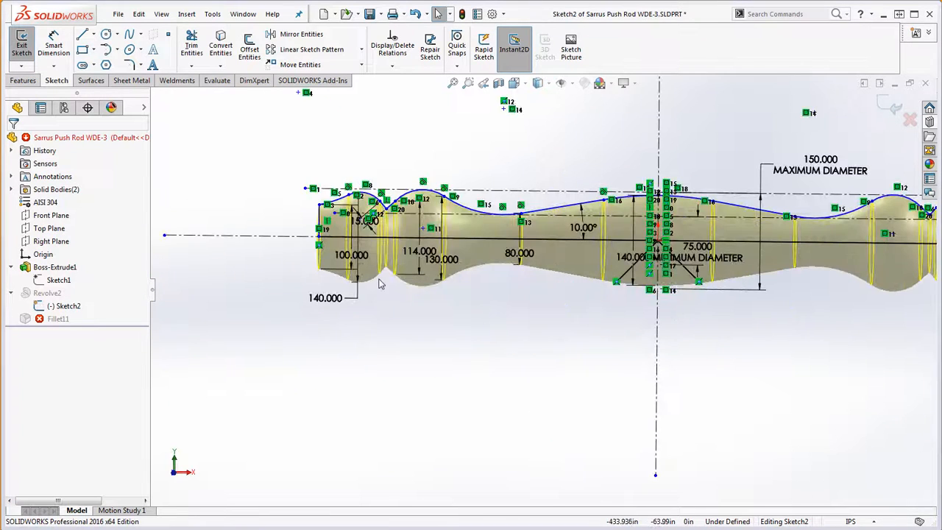
Step: Move the under-defined profile point near the groove between the two end bulges to reshape the revolve profile
left_click_drag(395, 200, 372, 182)
left_click(513, 327)
scroll(514, 331, "up", 5)
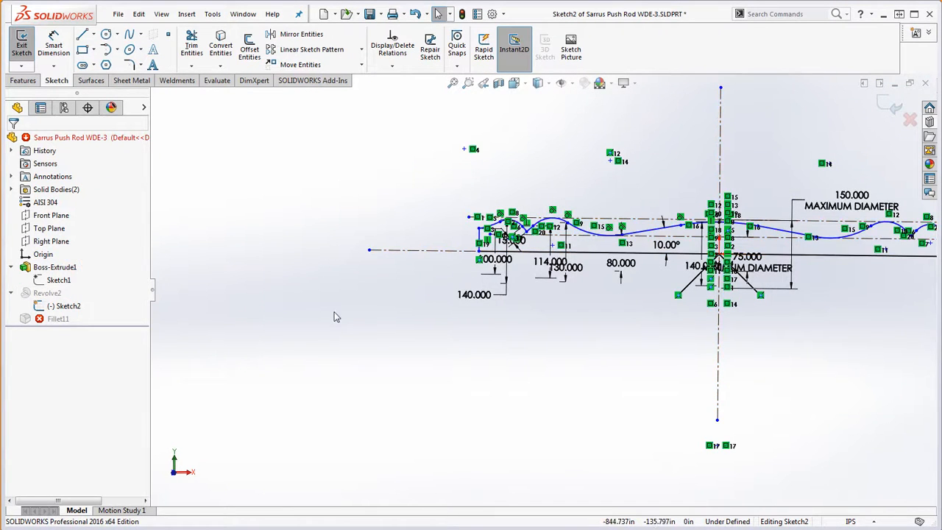
scroll(653, 280, "up", 3)
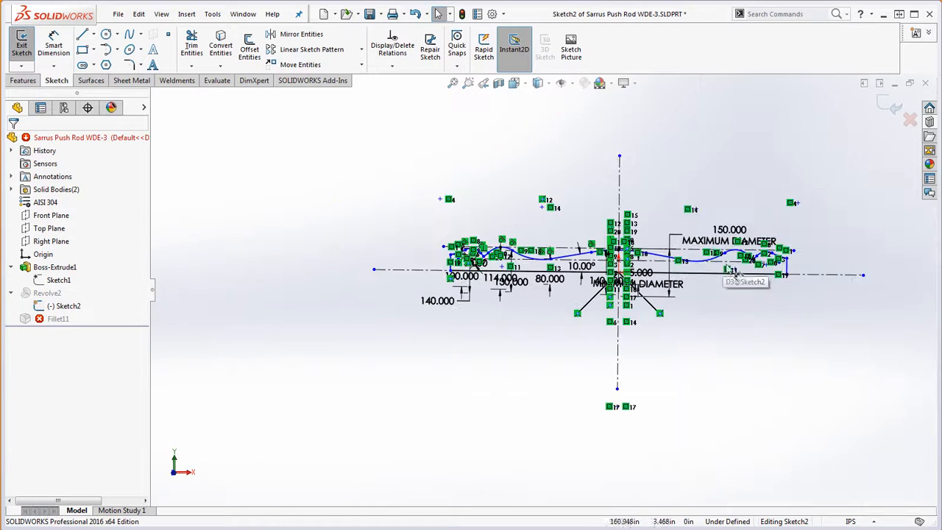
scroll(706, 189, "down", 1)
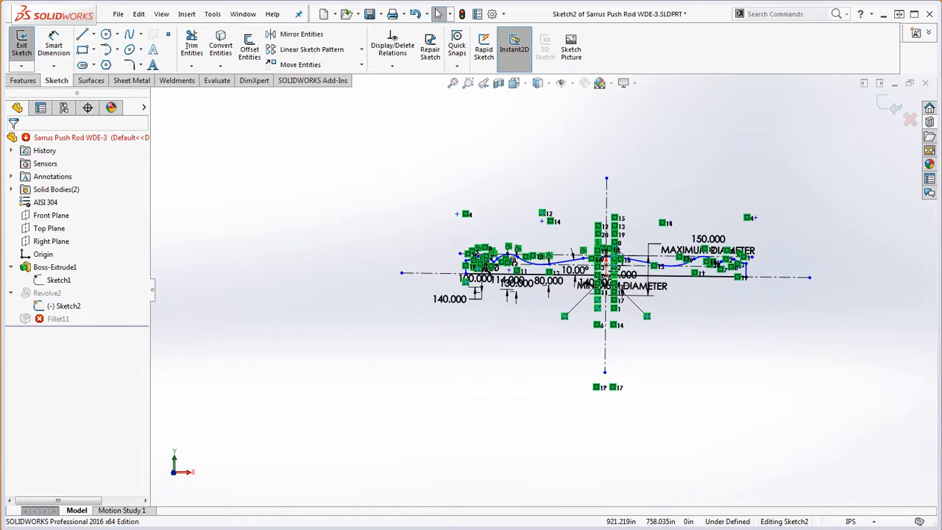